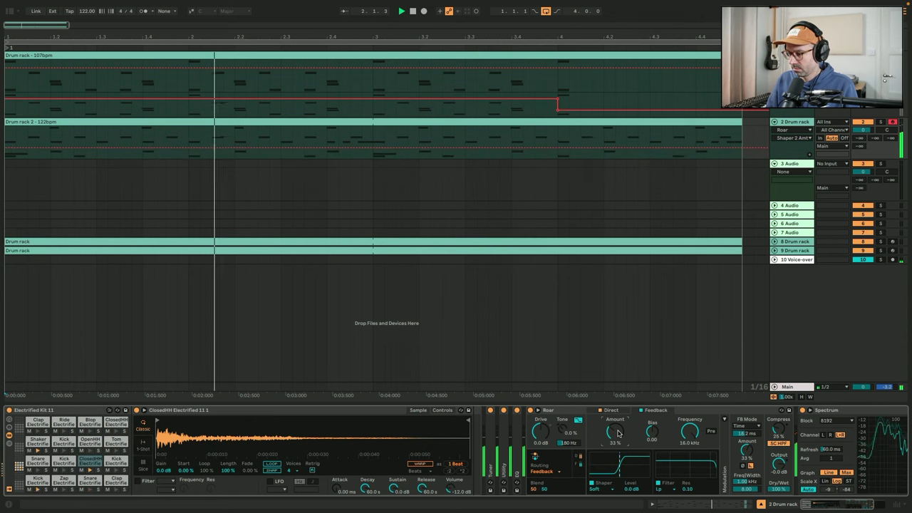
Set Roar's Feedback stage shaper to Tube Preamp and adjust its low-pass filter frequency to 20 kHz, checking the Direct stage's settings for comparison.
left_click(598, 489)
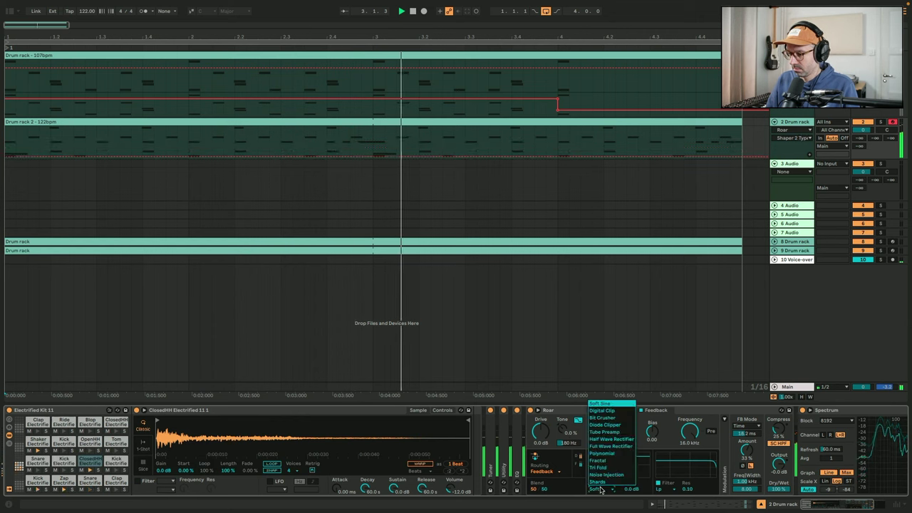
left_click(622, 431)
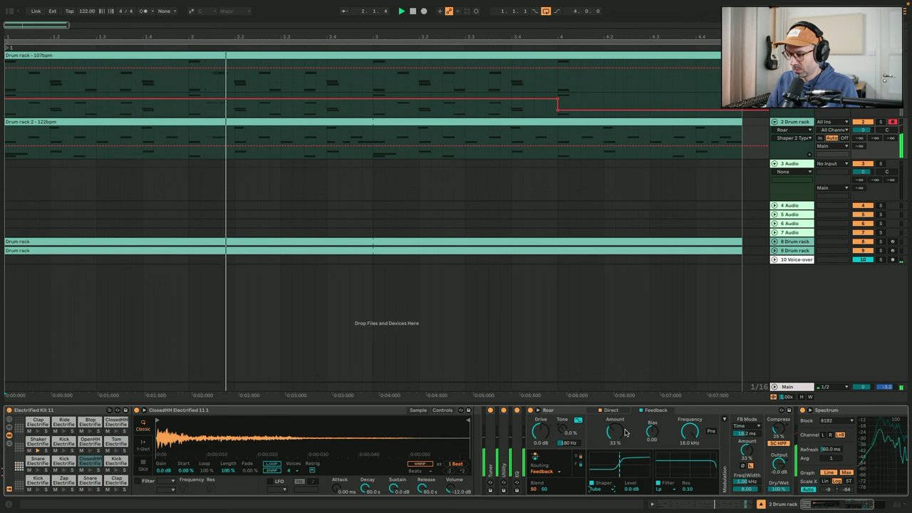
mouse_move(689, 432)
left_mouse_down()
mouse_move(690, 441)
mouse_move(686, 434)
left_mouse_up()
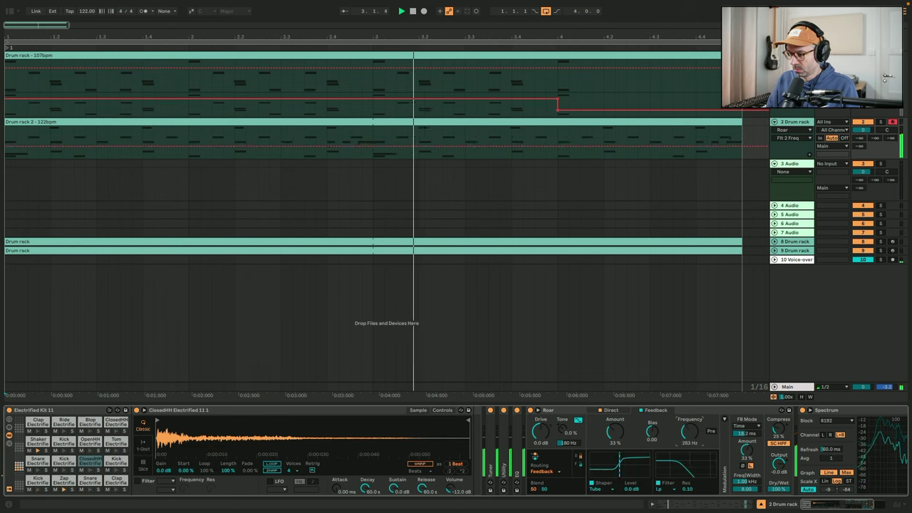
left_click(612, 411)
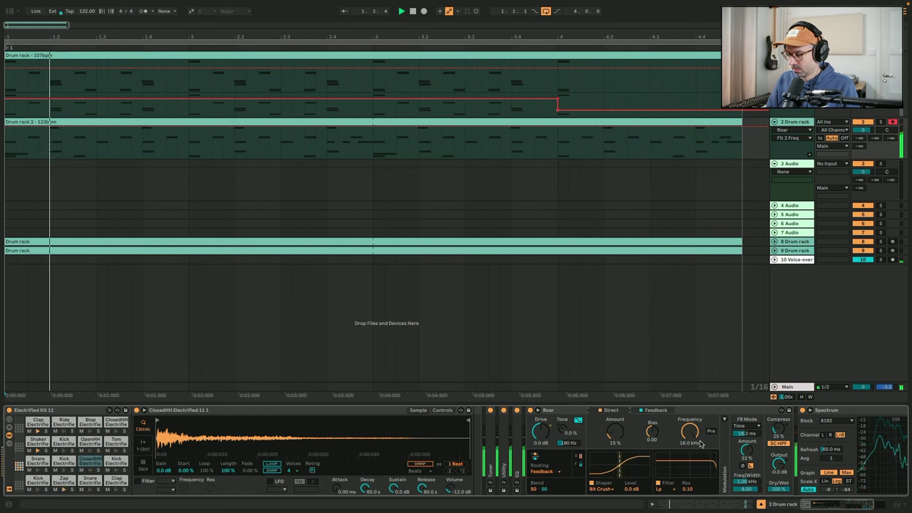
left_click(664, 410)
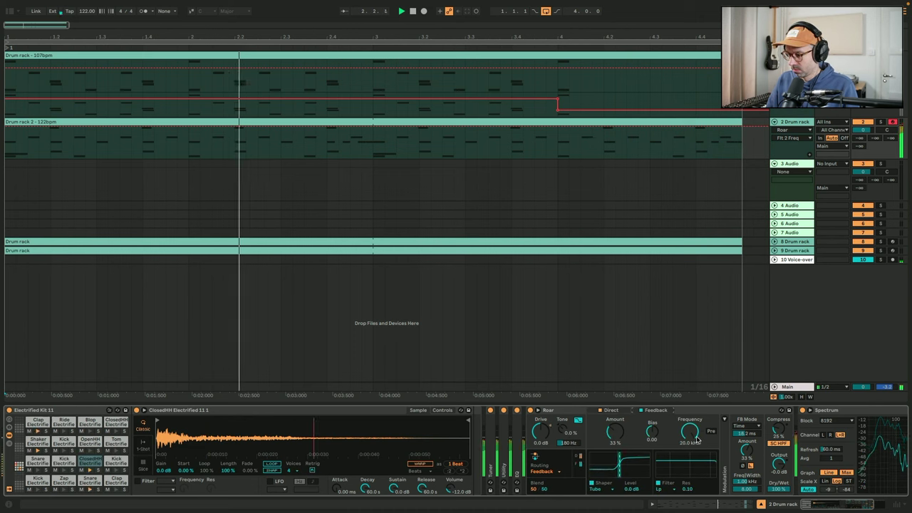
Try a Notch filter on the Feedback stage and sweep its frequency during playback.
left_click(662, 489)
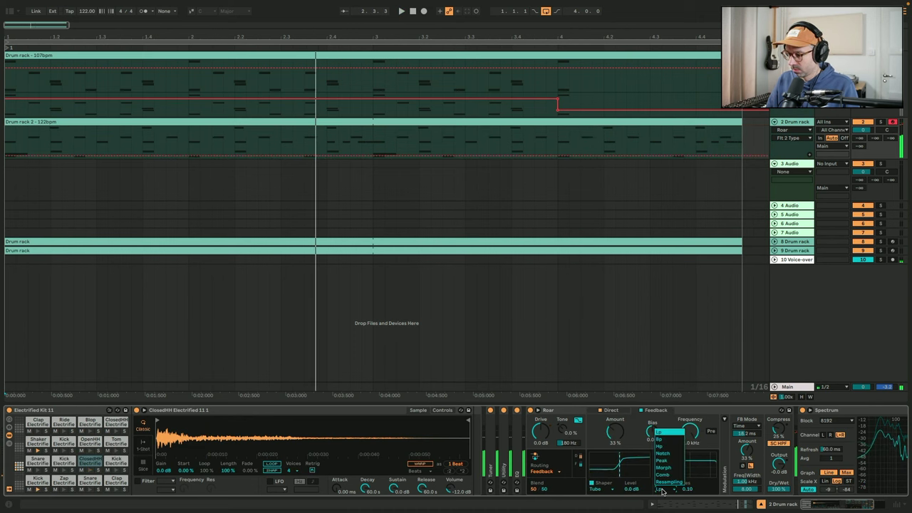
left_click(671, 455)
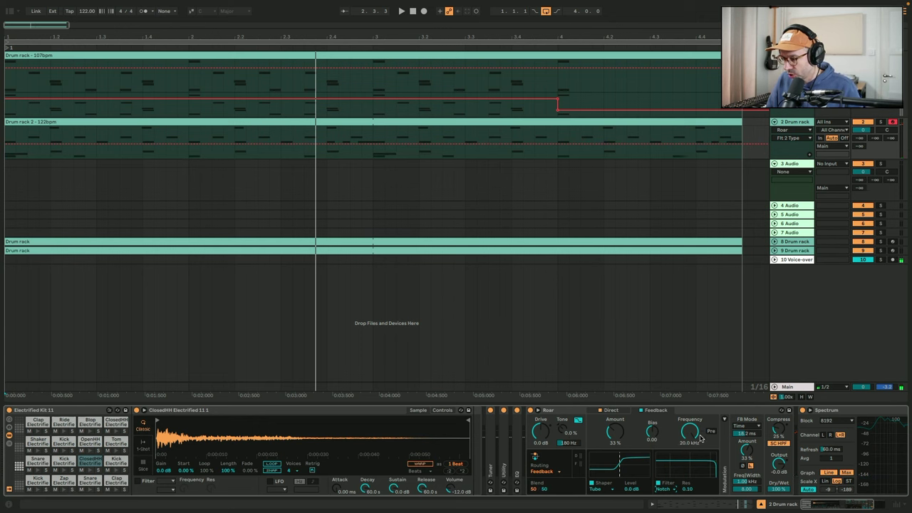
key("space")
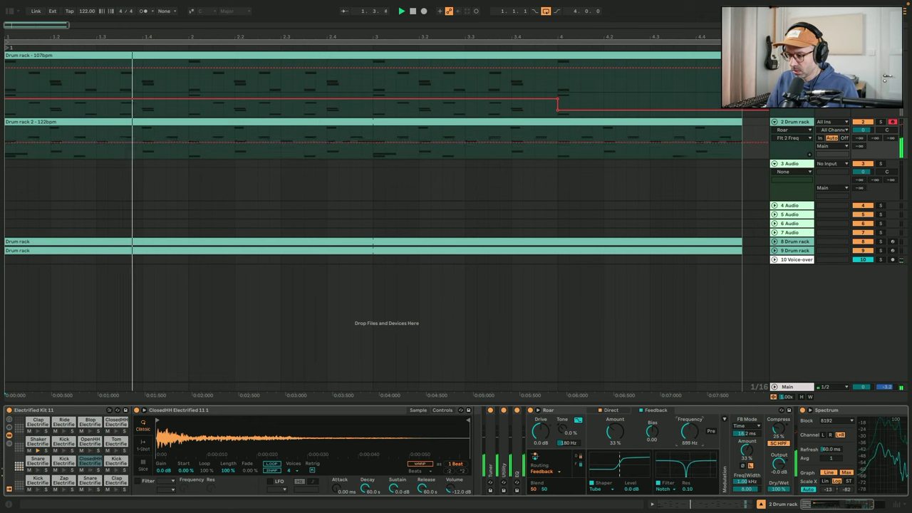
left_click_drag(690, 431, 696, 436)
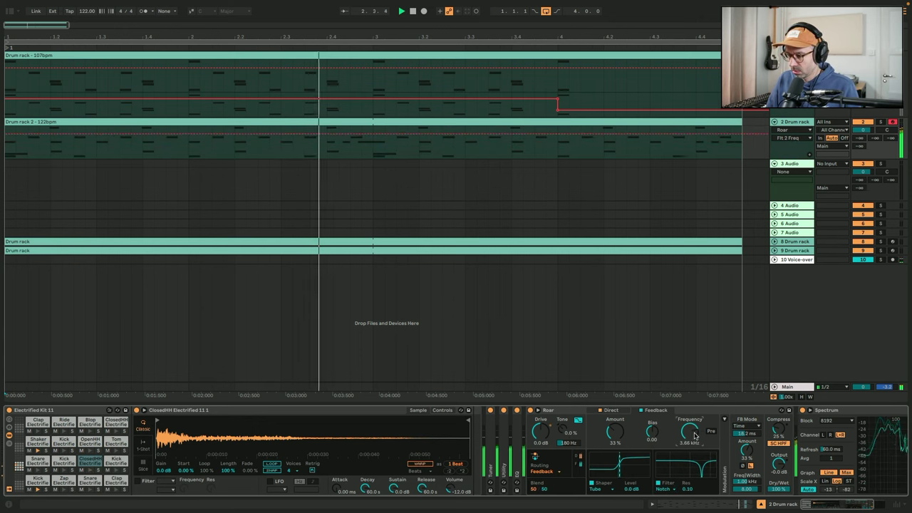
Change the Feedback stage to a high-pass filter at 170 Hz with 0.30 resonance, and raise Roar's Drive to 5.3 dB.
left_click(672, 488)
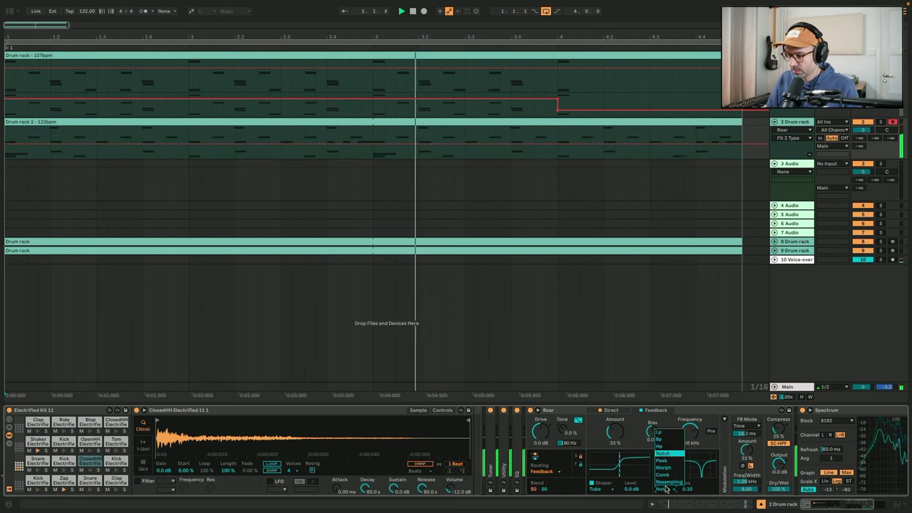
left_click(672, 447)
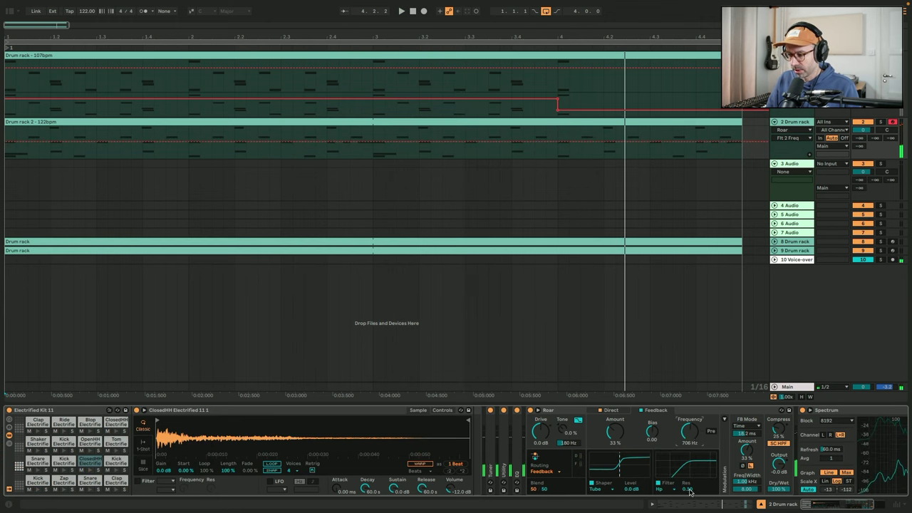
key("space")
mouse_move(691, 433)
left_mouse_down()
mouse_move(691, 461)
mouse_move(690, 422)
left_mouse_up()
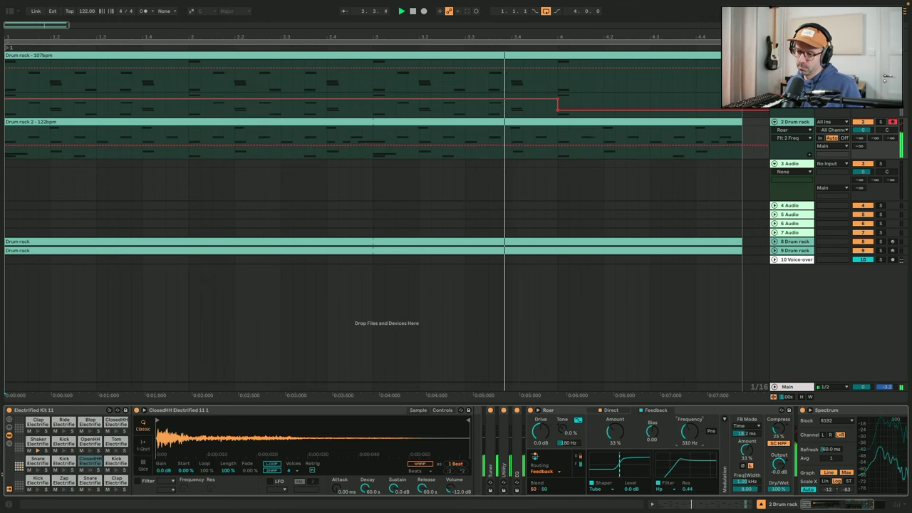
left_click_drag(689, 433, 690, 423)
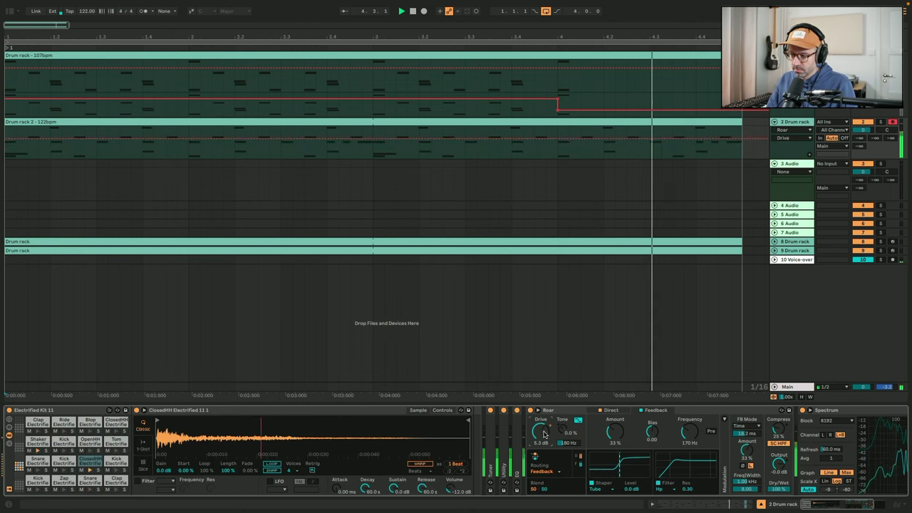
left_click_drag(562, 429, 568, 452)
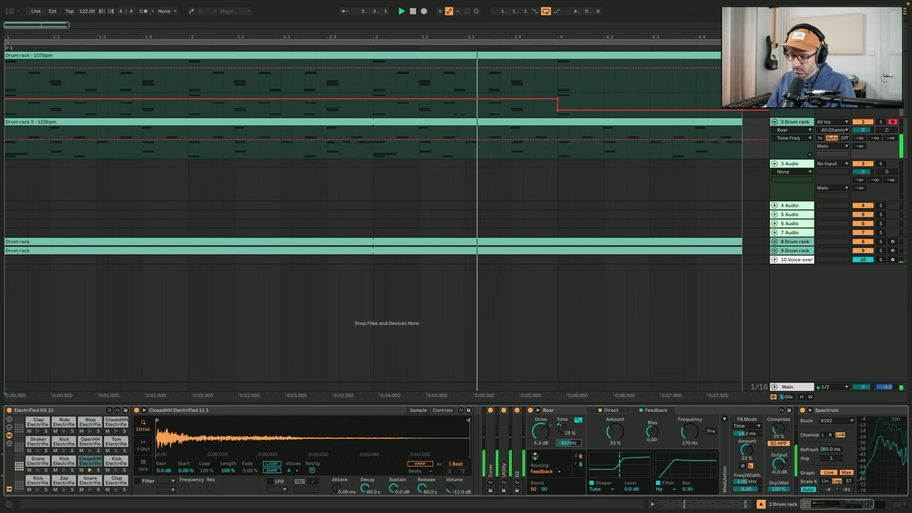
key("super+z")
key("super+z")
Set the Direct stage's shaper amount to 20% and filter resonance to 0.28, then switch it to a high-pass filter and adjust the cutoff.
left_click(615, 412)
left_click(618, 430)
left_click(689, 431)
left_click_drag(689, 431, 689, 452)
left_click_drag(688, 490, 688, 471)
left_click_drag(689, 433, 689, 423)
left_click(665, 490)
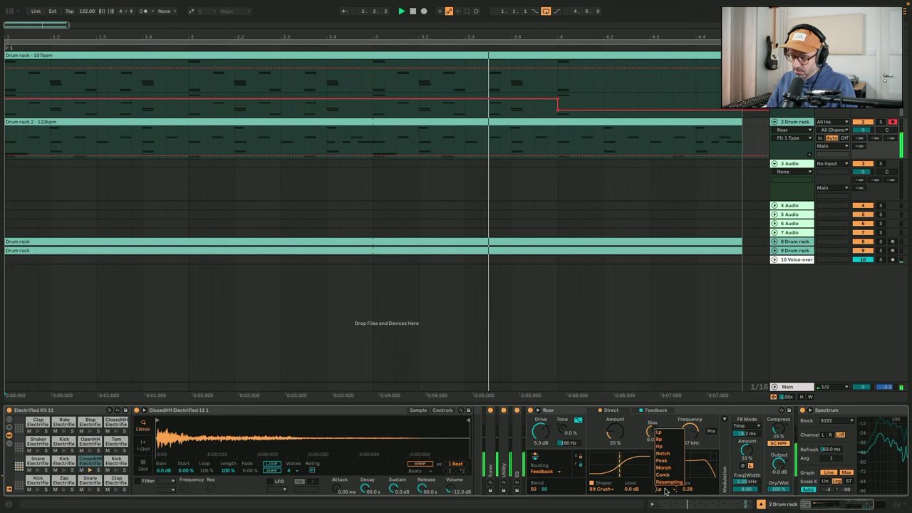
left_click(670, 445)
left_click_drag(690, 432, 690, 408)
Audition Roar's Blend at 100/0 and 0/100 during playback, then set it to 33/67.
left_click_drag(542, 491, 546, 488)
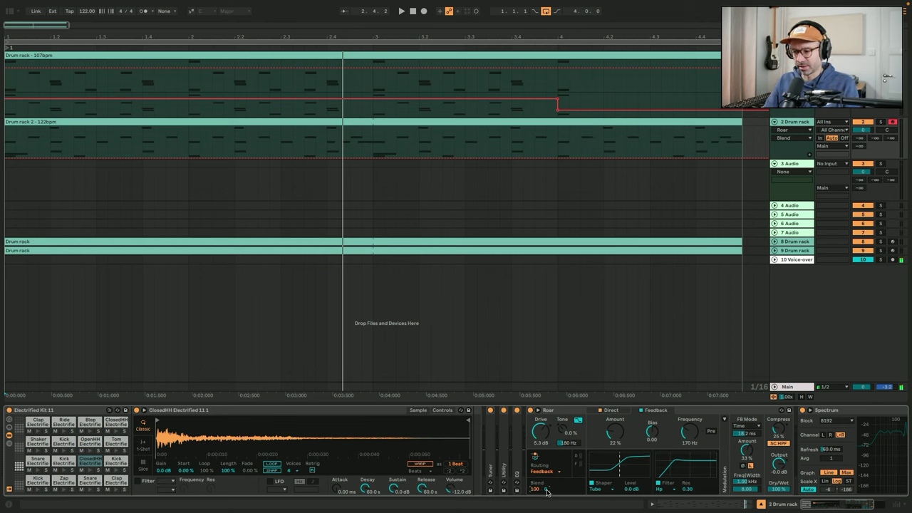
key("space")
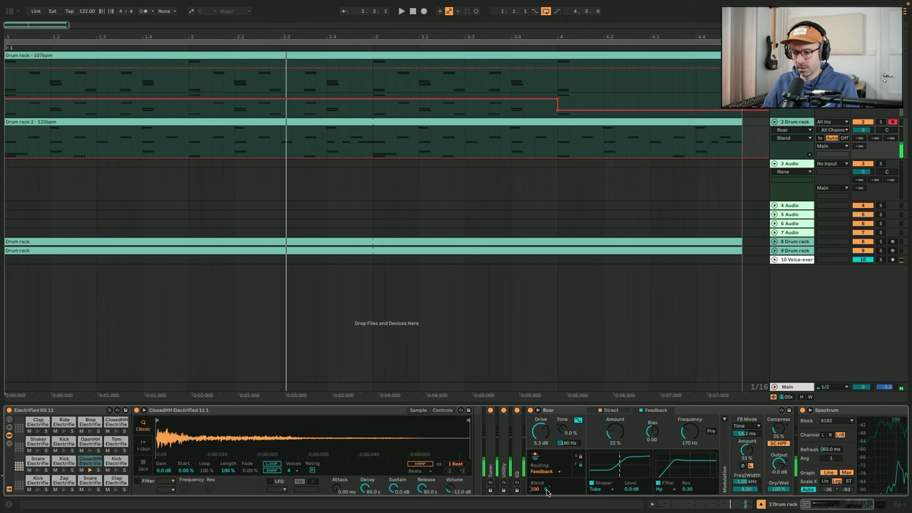
key("space")
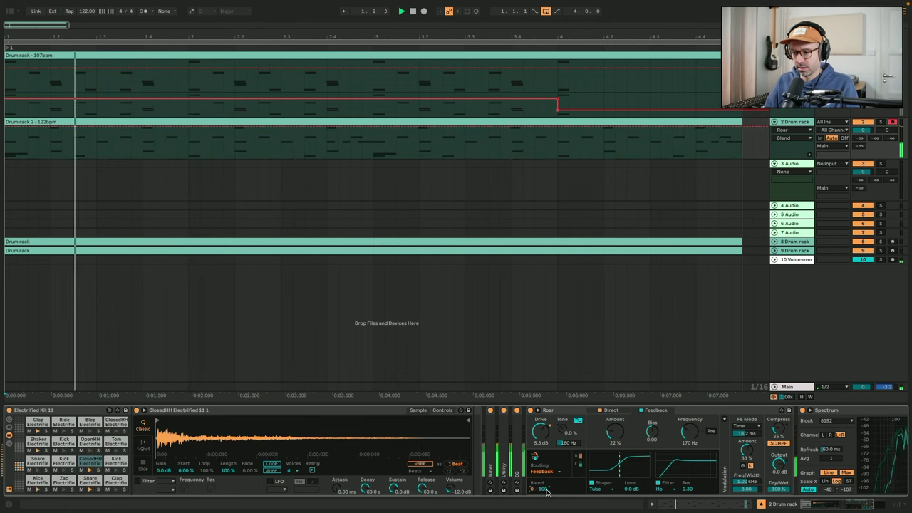
left_click_drag(546, 491, 546, 508)
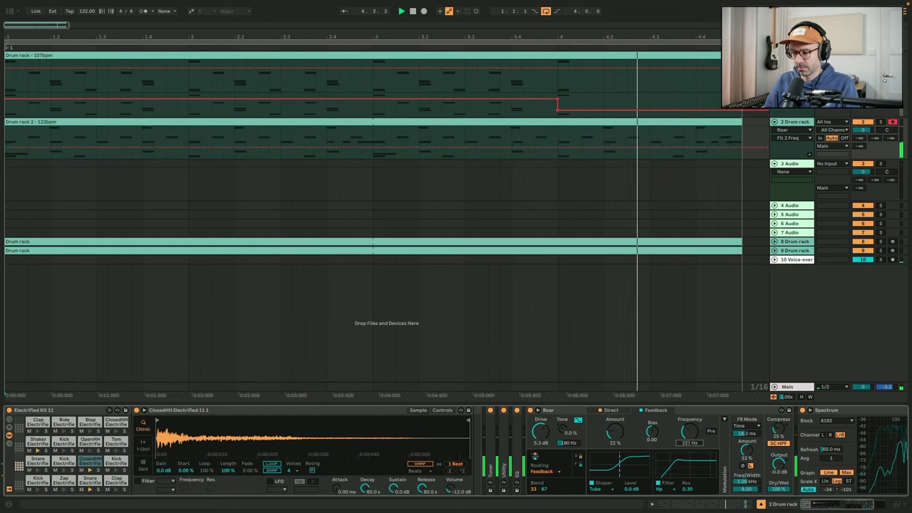
Raise the Feedback filter frequency to 314 Hz and its shaper amount to about 29%, and bring the Blend to 100/0.
mouse_move(689, 432)
left_mouse_down()
mouse_move(690, 406)
mouse_move(689, 425)
left_mouse_up()
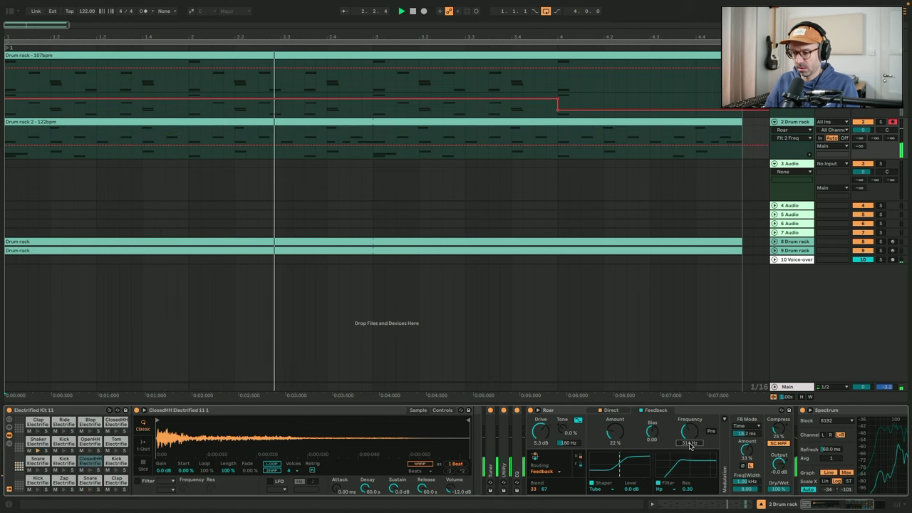
mouse_move(615, 432)
left_mouse_down()
mouse_move(615, 424)
mouse_move(616, 437)
left_mouse_up()
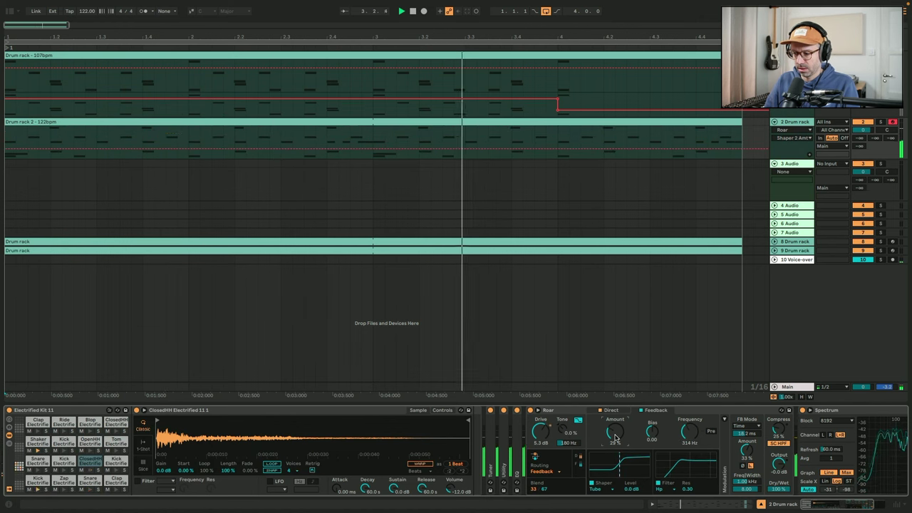
left_click_drag(540, 489, 540, 511)
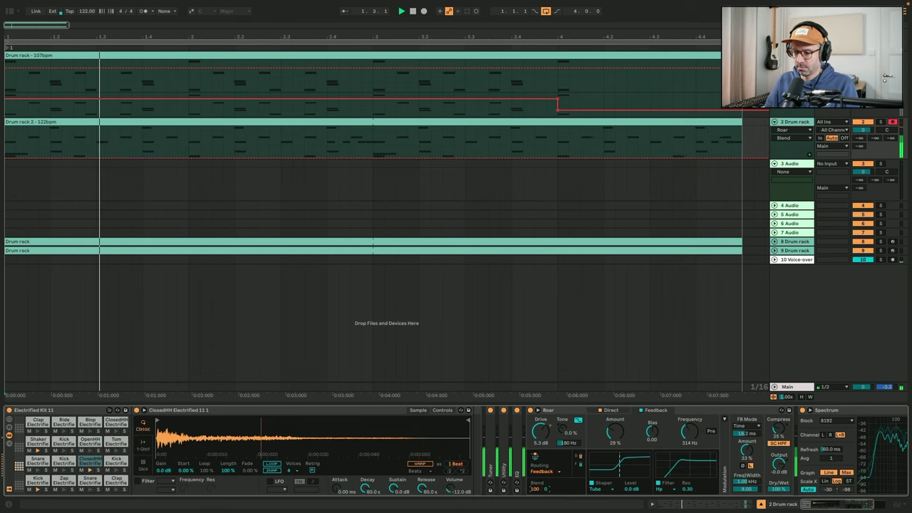
left_click_drag(540, 489, 539, 457)
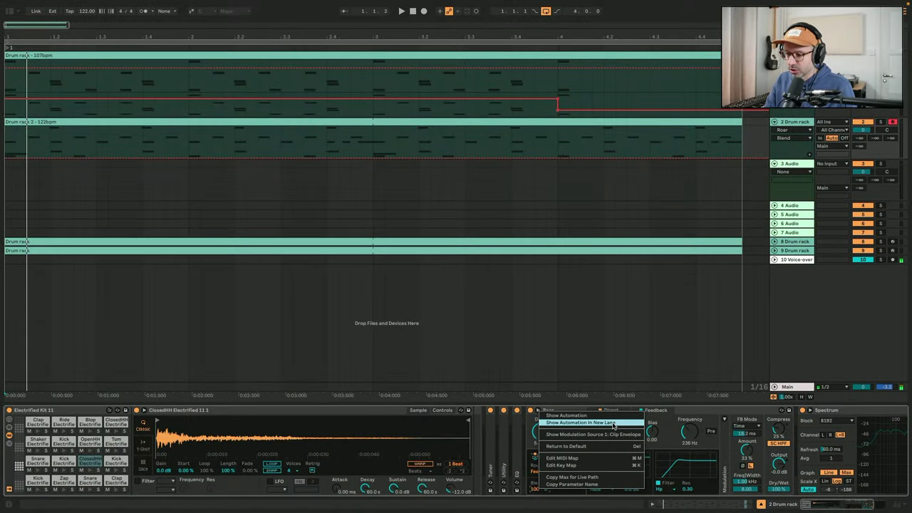
Show Roar's Blend automation in a new lane and ramp it from 100/0 at the start up to 0/100 at bar 3.
left_click(613, 423)
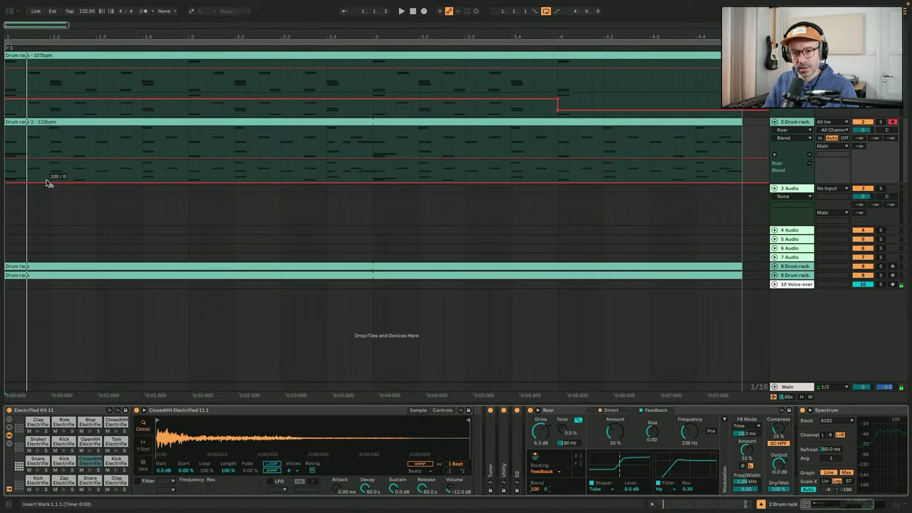
mouse_move(47, 184)
left_mouse_down()
mouse_move(48, 161)
mouse_move(48, 183)
left_mouse_up()
left_click_drag(378, 185, 372, 159)
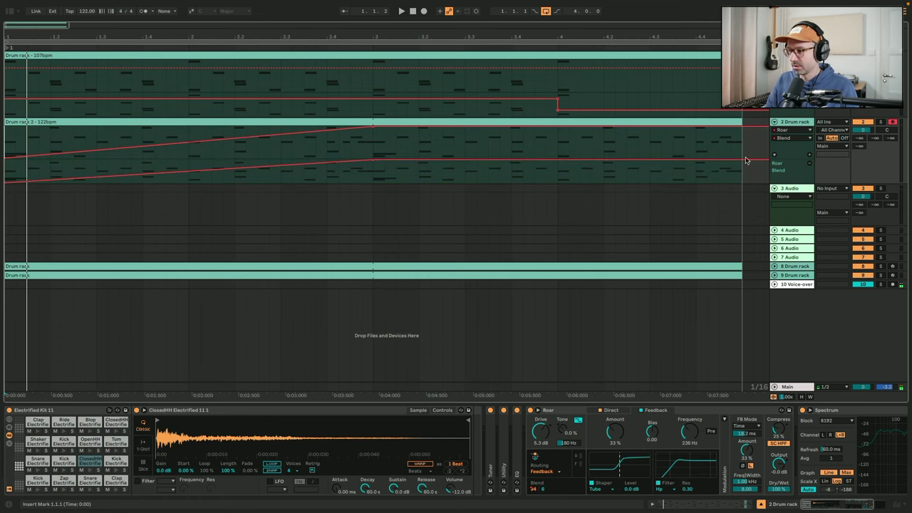
Return the Blend automation to 100/0 at the clip's end and hold it at 0/100 from 2.3 to 3.3.
left_click_drag(743, 164, 742, 183)
left_click_drag(465, 166, 465, 159)
left_click_drag(285, 168, 281, 160)
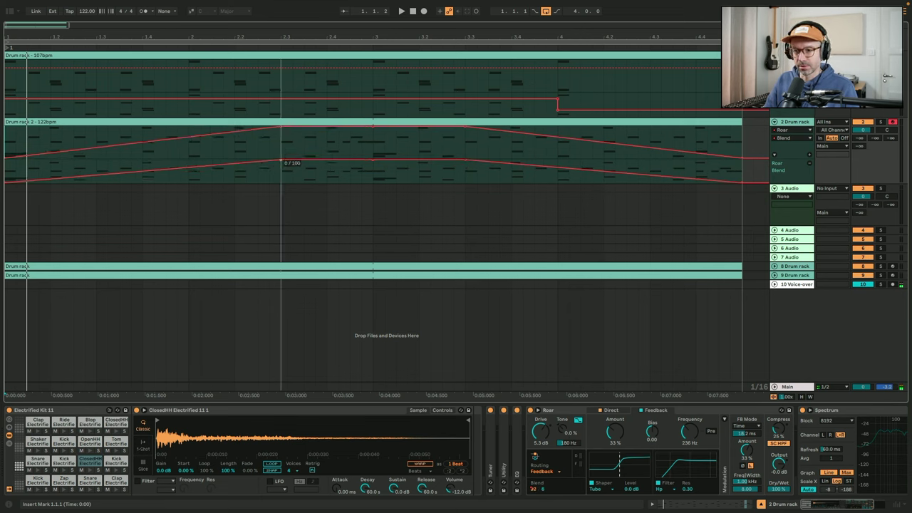
Play the automated loop and set the drum track's main lane automation display to None, leaving only the separate Blend lane.
key("space")
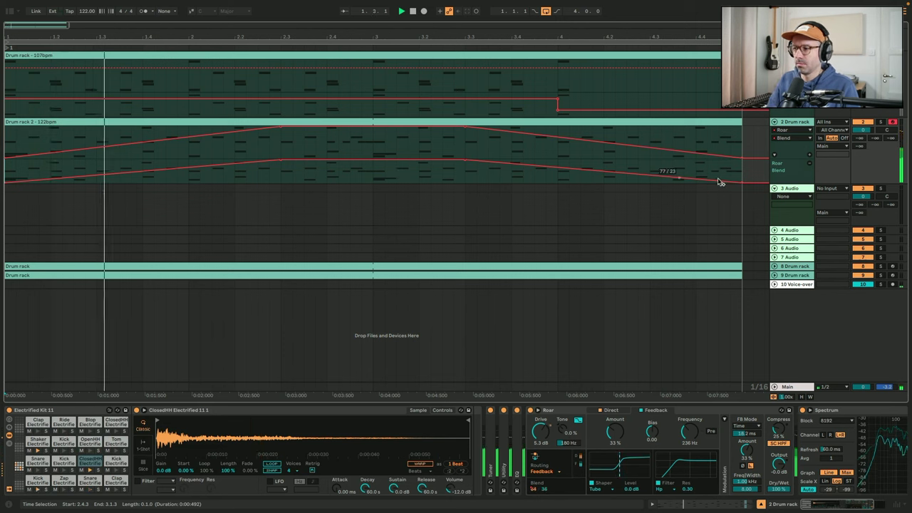
left_click(791, 130)
left_click(783, 139)
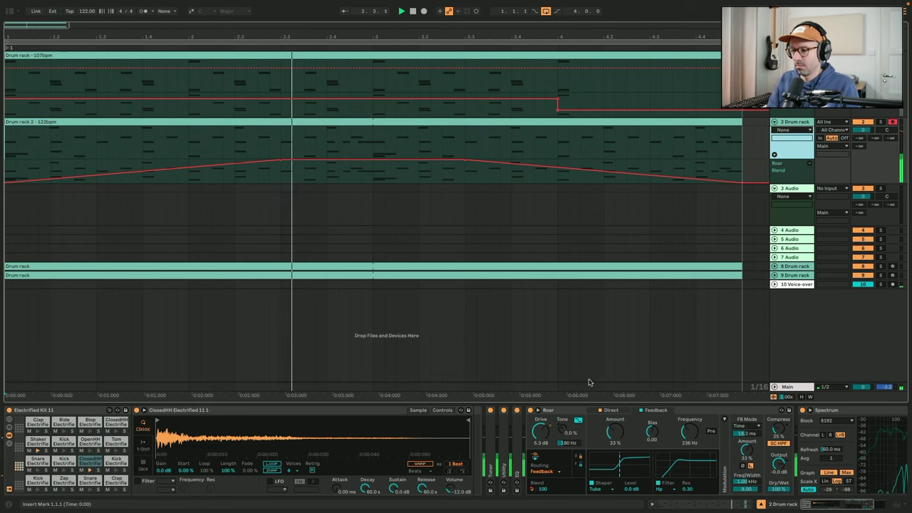
Adjust Roar's feedback Time and Amount during playback, trying 1.44 ms with 37% and 4.48 ms with 18%.
left_click(750, 444)
left_click(748, 451)
left_click_drag(746, 435, 746, 448)
key("space")
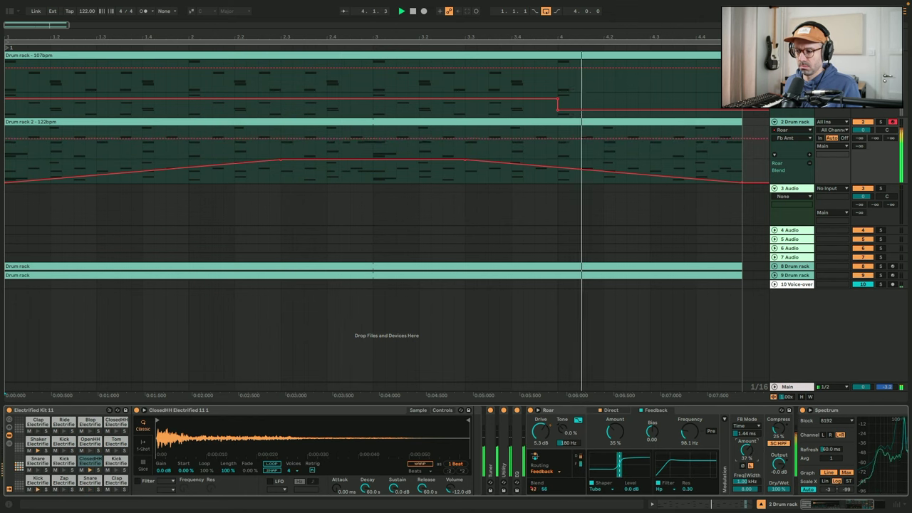
left_click(747, 434)
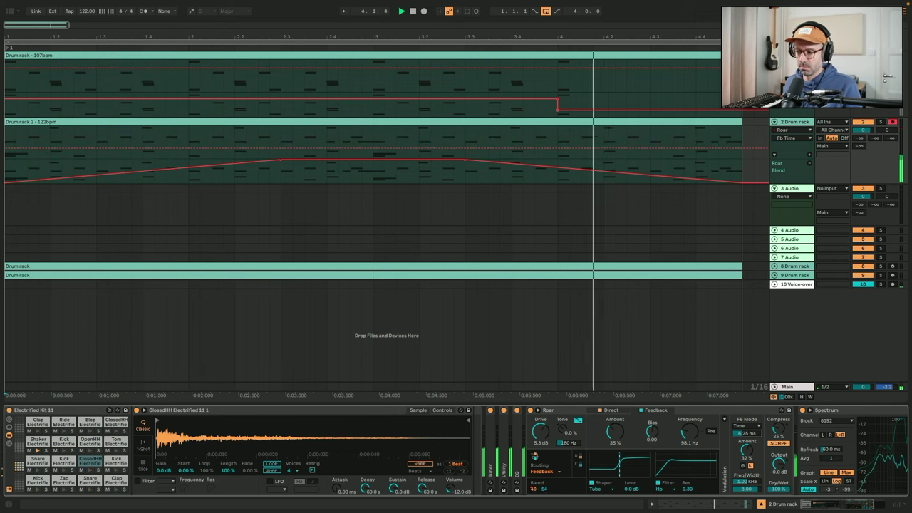
left_click(748, 451)
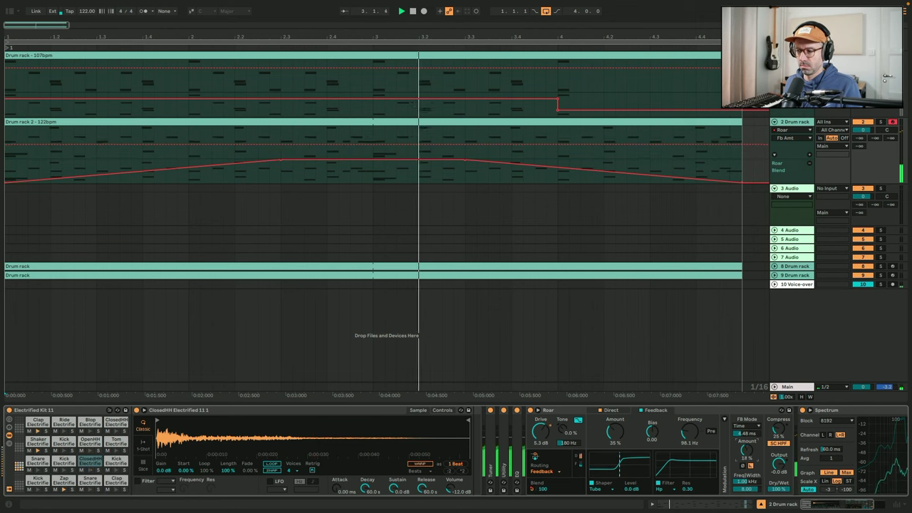
Add an LFO after Roar, map it to the feedback Time with a Random waveform at 0.30 Hz, and play the loop.
key("ctrl+alt+b")
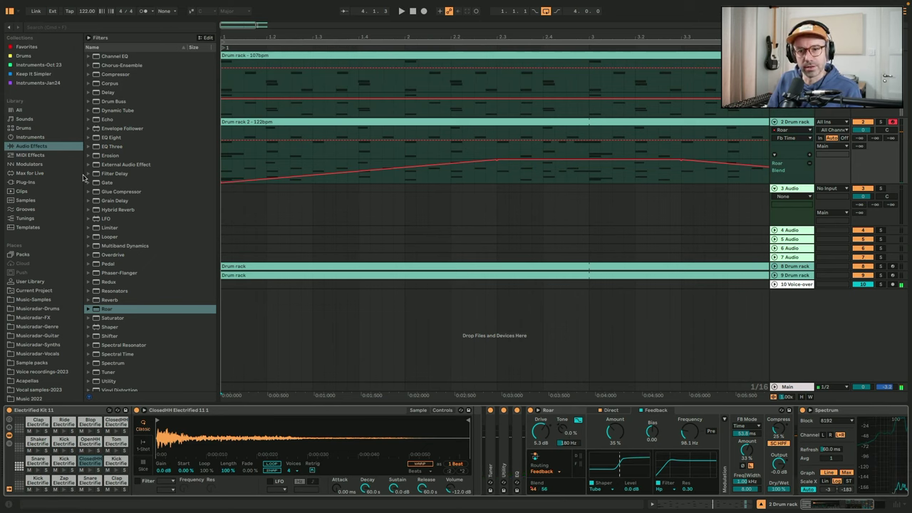
left_click(111, 220)
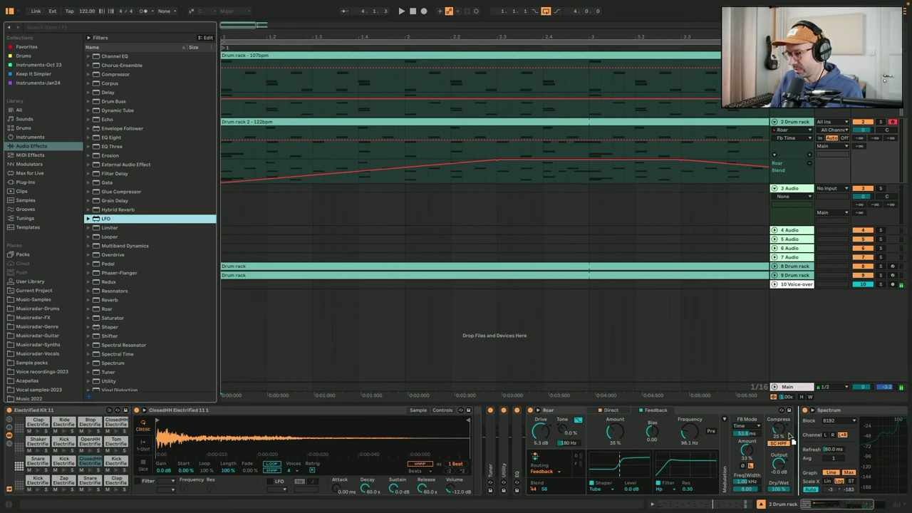
key("Return")
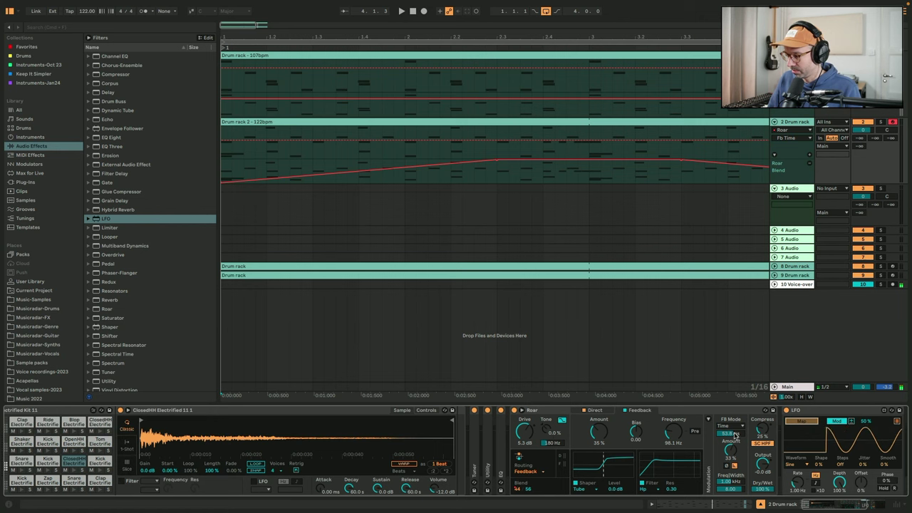
key("space")
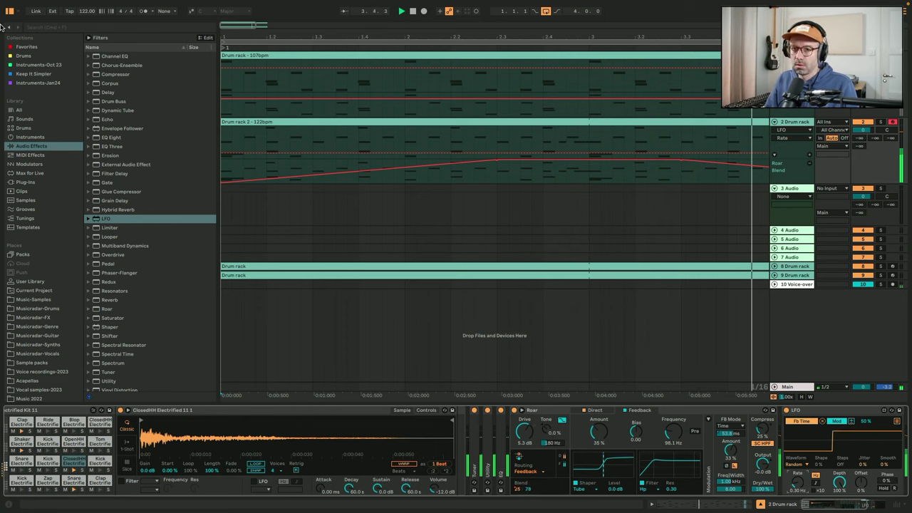
Hide the browser and switch the LFO to tempo-synced timing with a rate of 1/4 while the loop plays.
left_click(10, 13)
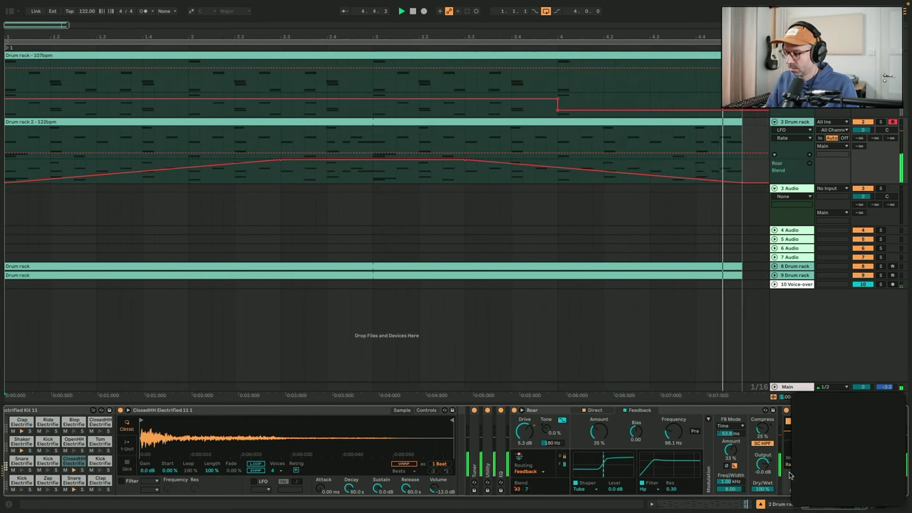
left_click(816, 483)
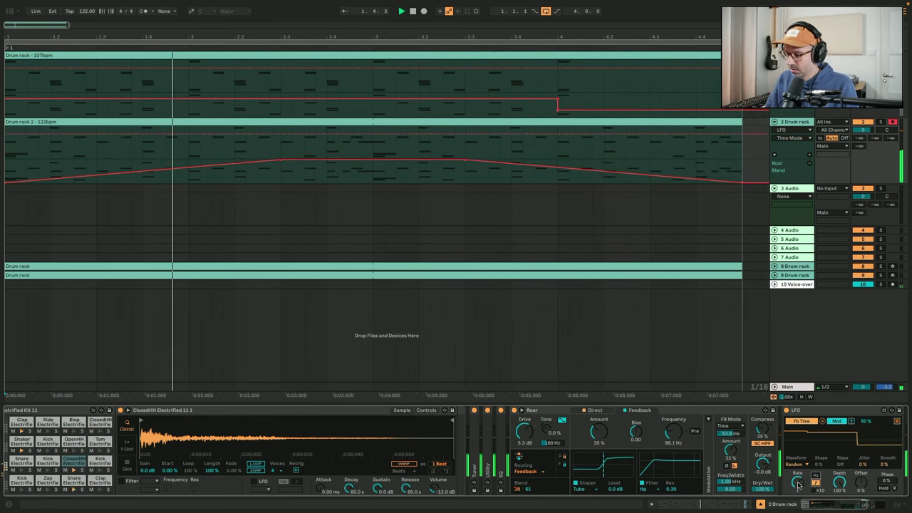
left_click_drag(798, 486, 798, 497)
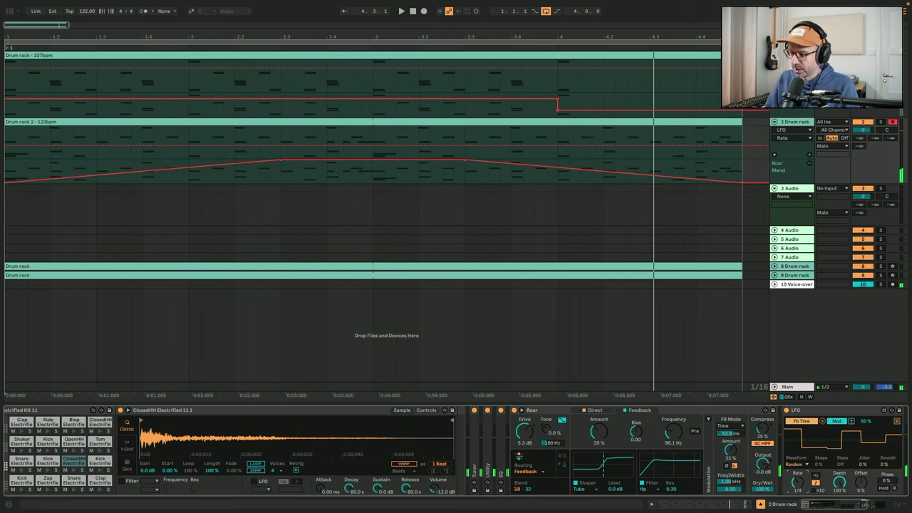
key("space")
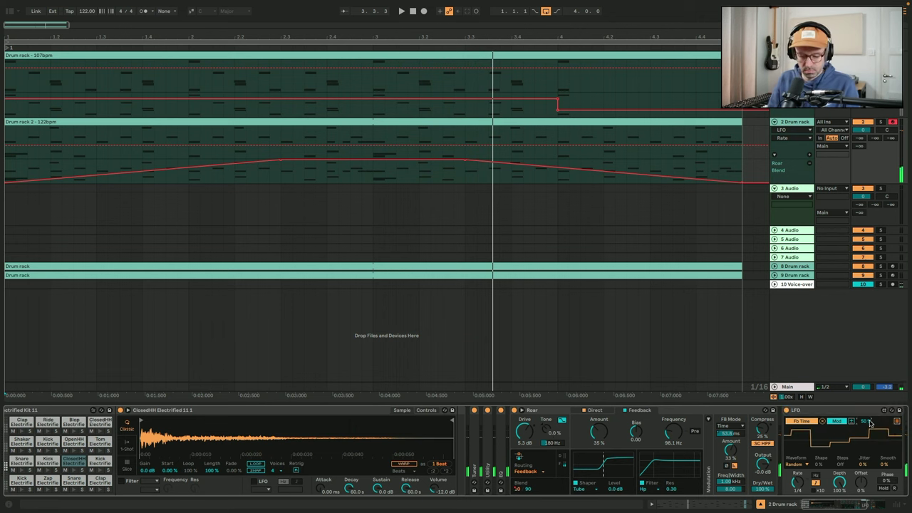
Set the LFO's modulation amount on the feedback time to 20% and Roar's feedback Time to 18.0 ms, auditioning the loop.
key("space")
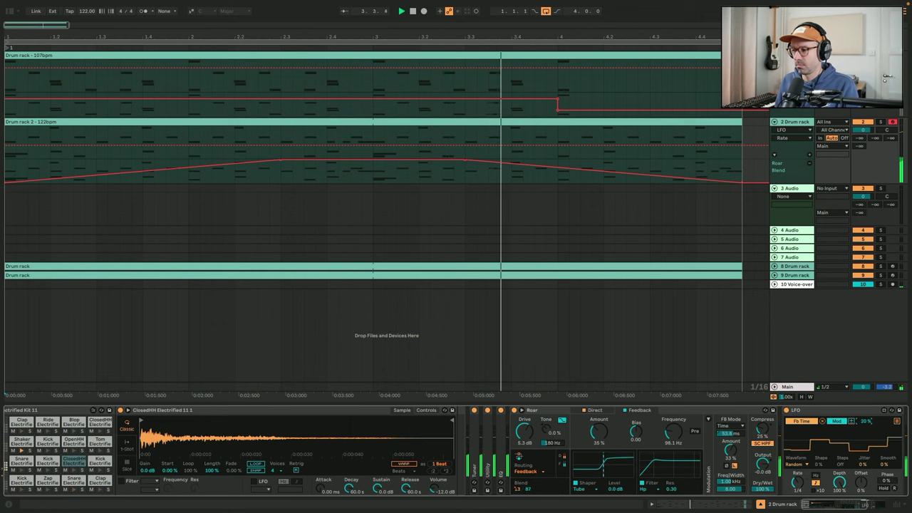
left_click(728, 433)
key("space")
key("space")
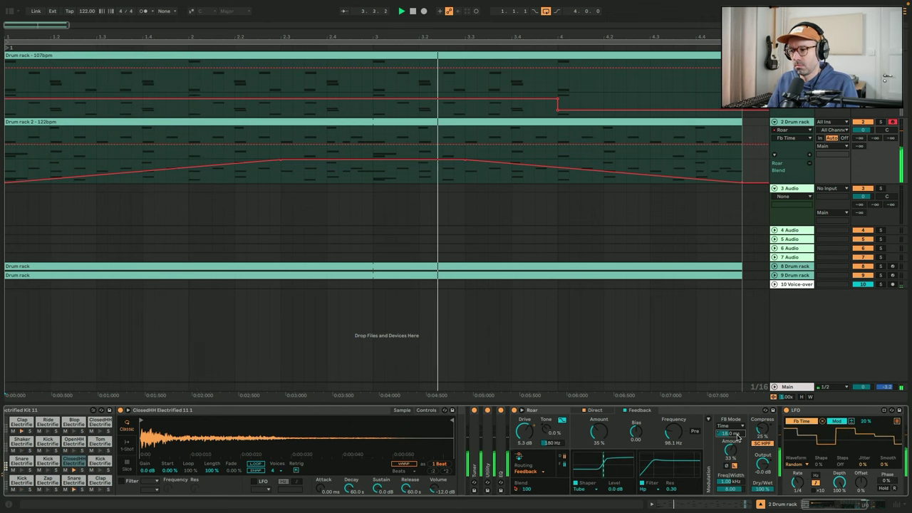
Set Roar's Dry/Wet to 70% and play the loop from the start with Roar selected.
left_click_drag(762, 489, 762, 509)
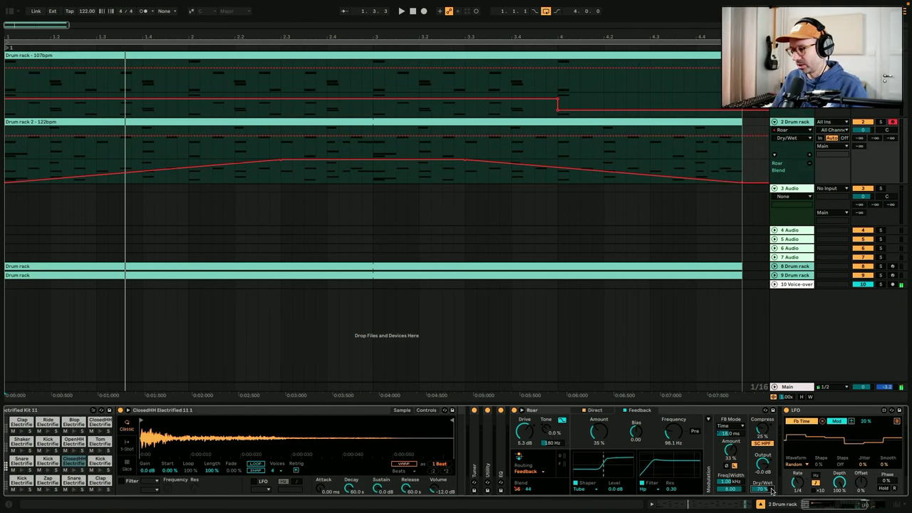
left_click(742, 410)
key("space")
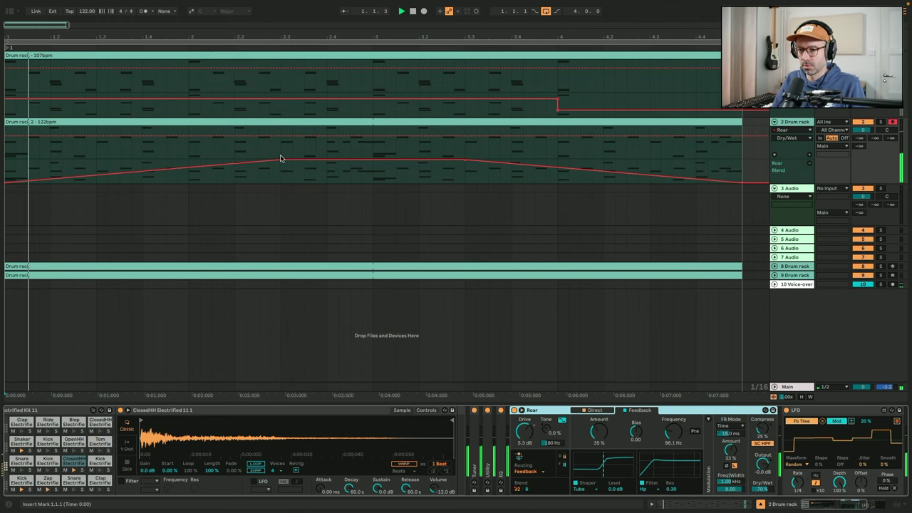
Lower the Blend automation points at 2.3 and 3.3 slightly to the same level, keeping the plateau between them flat.
left_click_drag(281, 161, 282, 167)
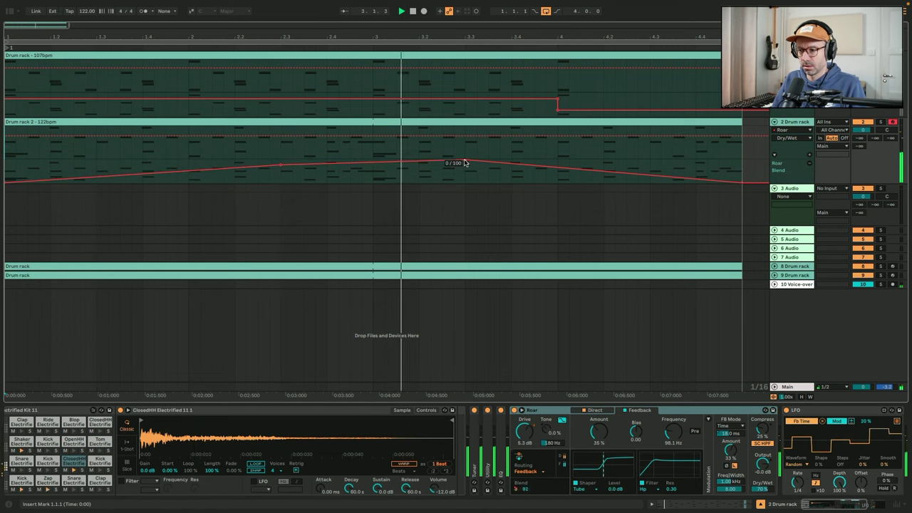
left_click_drag(464, 160, 464, 164)
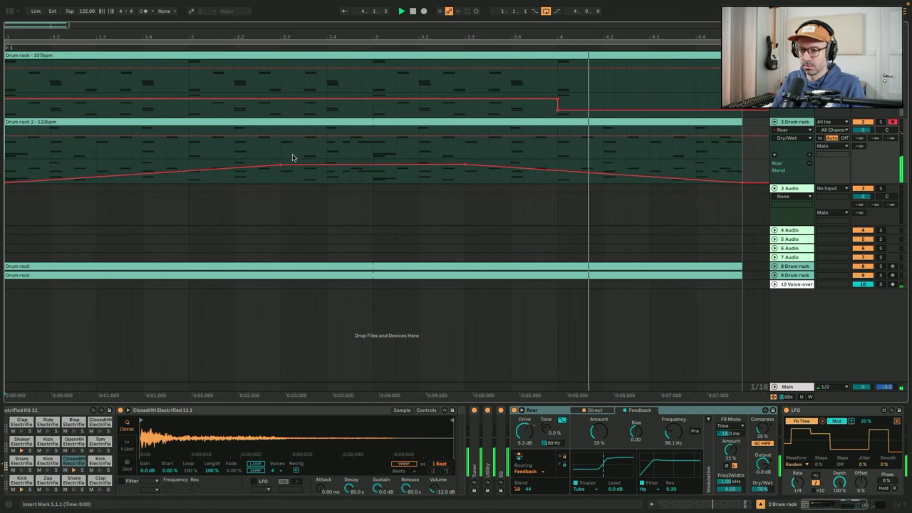